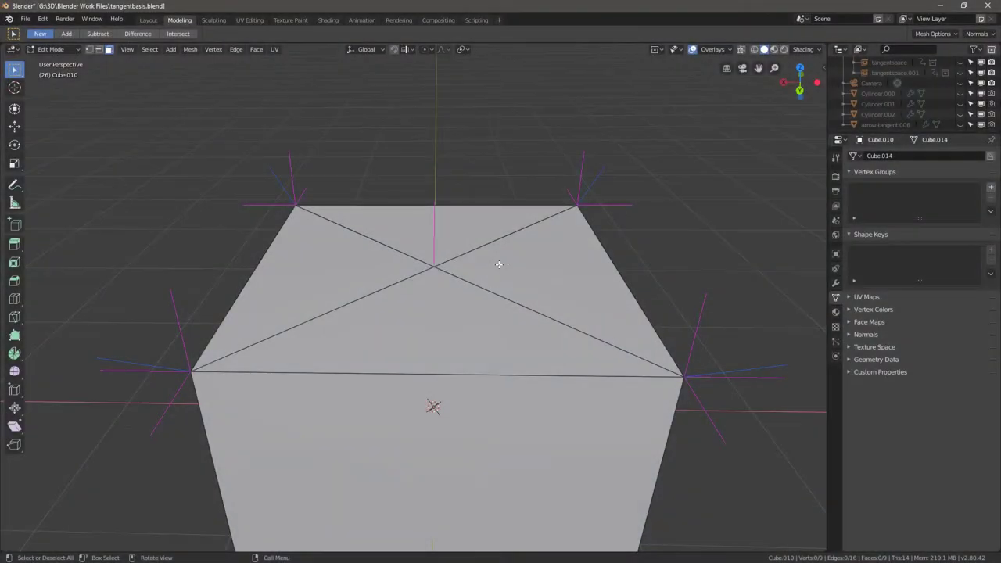
Select one triangular face of the demo mesh and start moving it with G
click(499, 264)
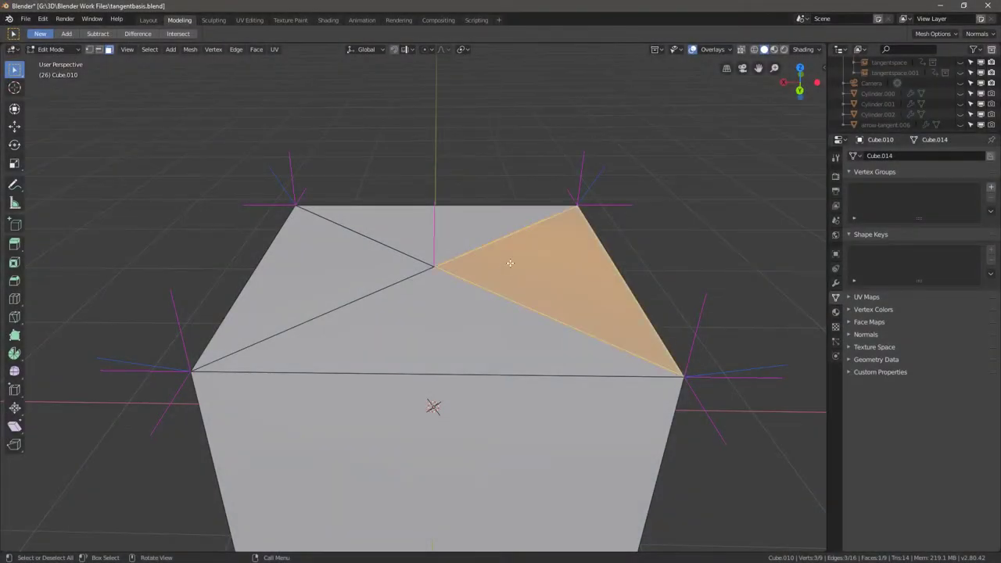
key(g)
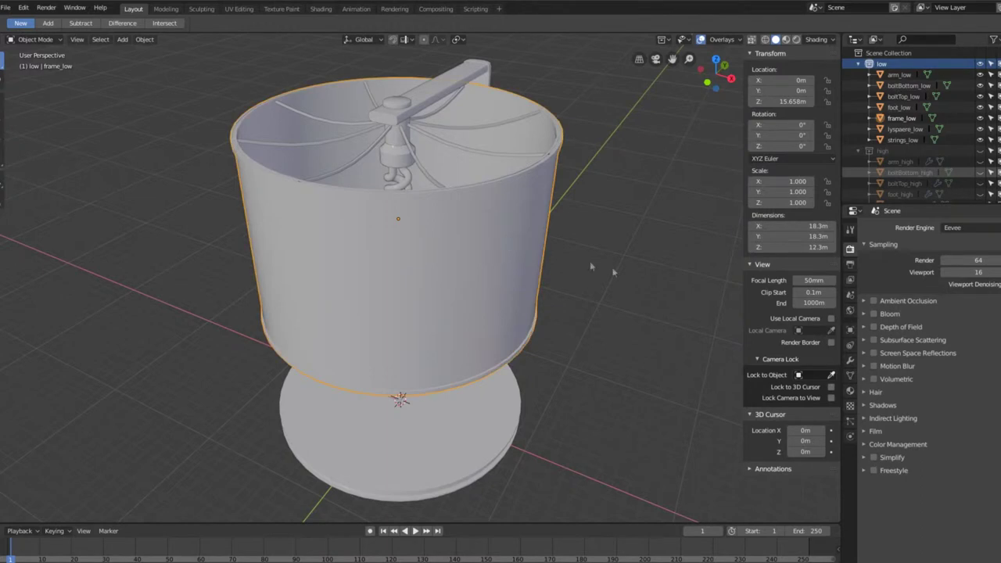
Add a Triangulate modifier to the frame_low drum from the Modifier properties
click(850, 360)
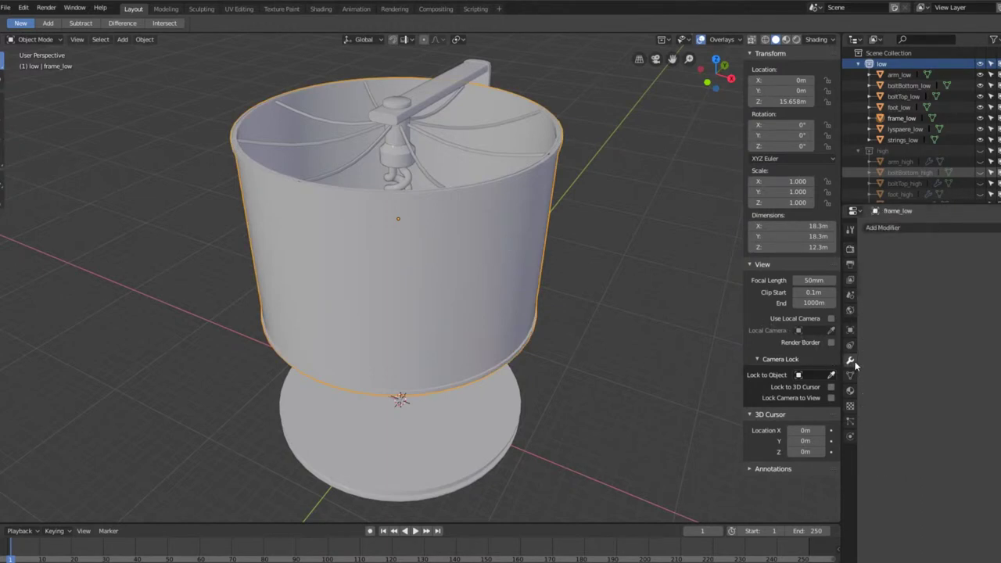
click(897, 229)
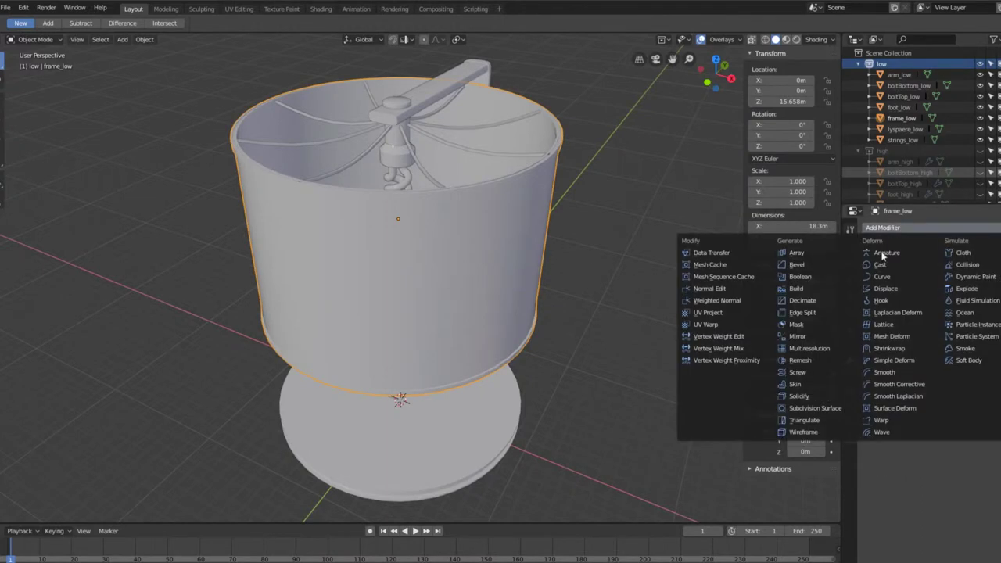
click(829, 422)
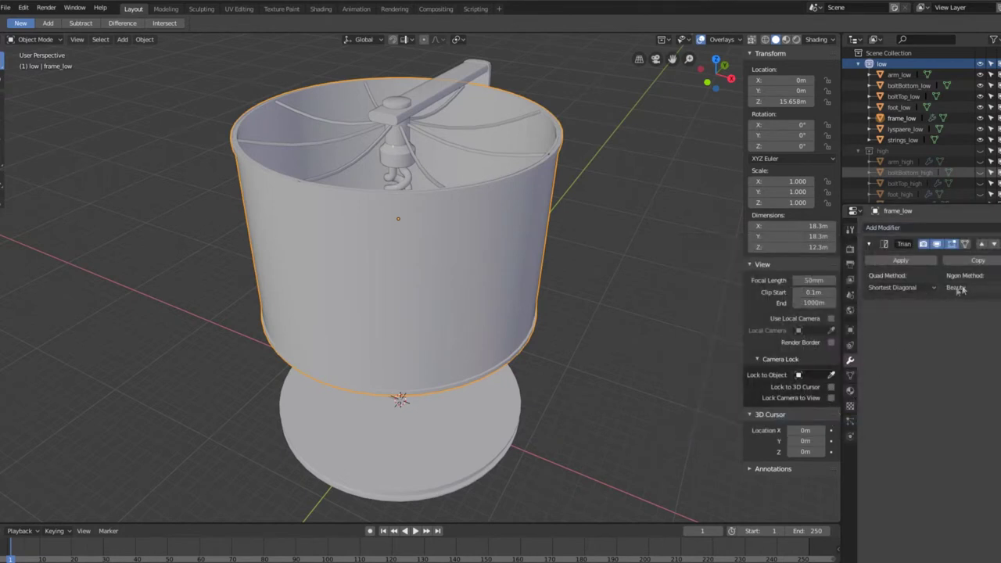
key(Tab)
key(ctrl+r)
click(489, 244)
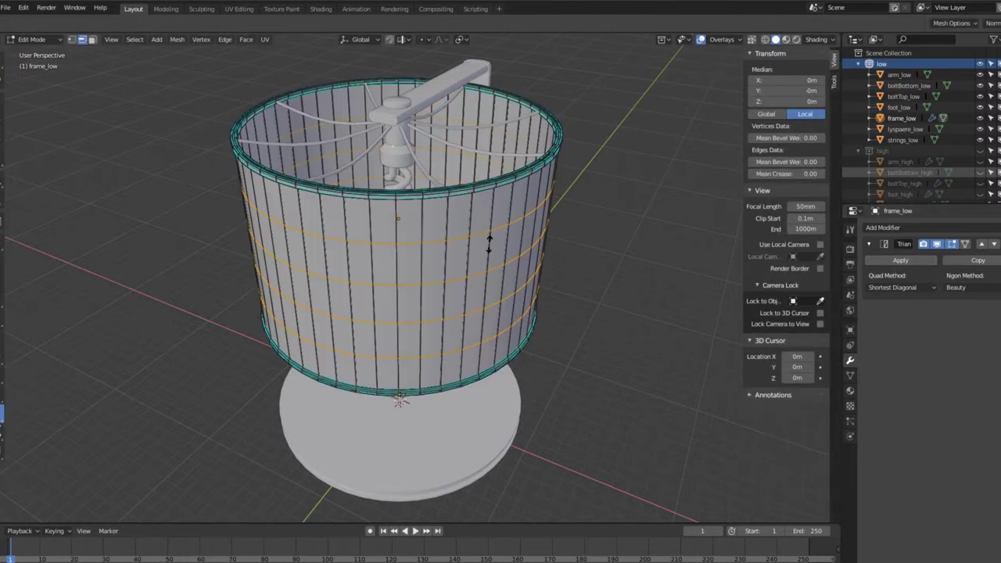
right_click(489, 244)
key(g)
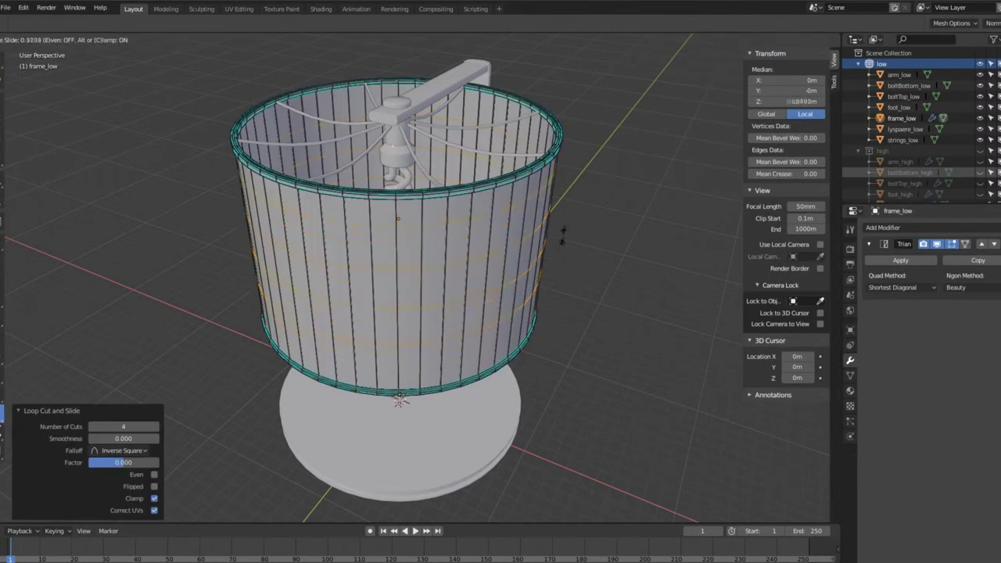
right_click(565, 228)
key(x)
key(Up)
key(Return)
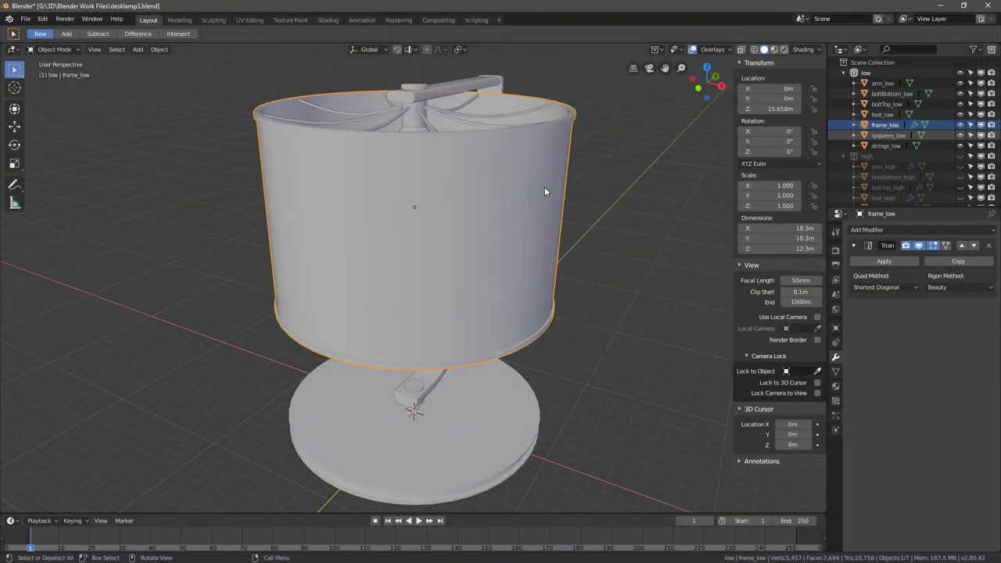
Duplicate every low-poly lamp part in place
key(a)
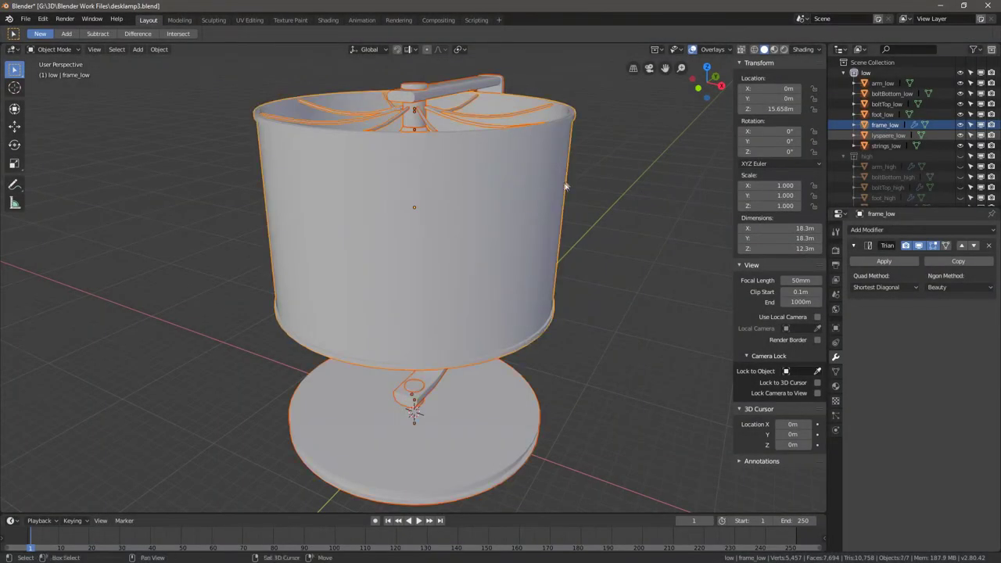
key(shift+d)
right_click(582, 189)
Move the duplicates into a new collection named 'cage' and select frame_low.001
key(m)
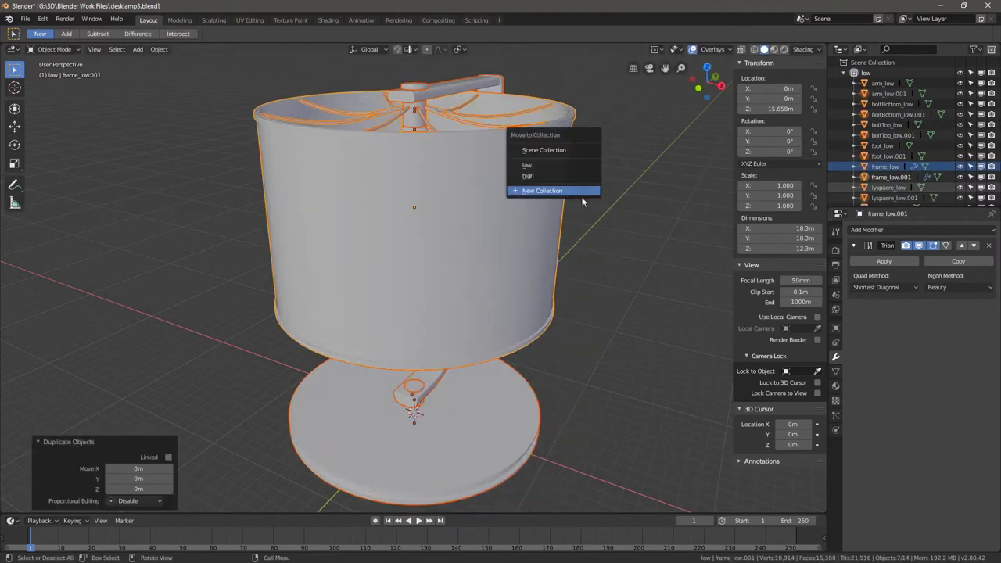
click(581, 192)
text(cage)
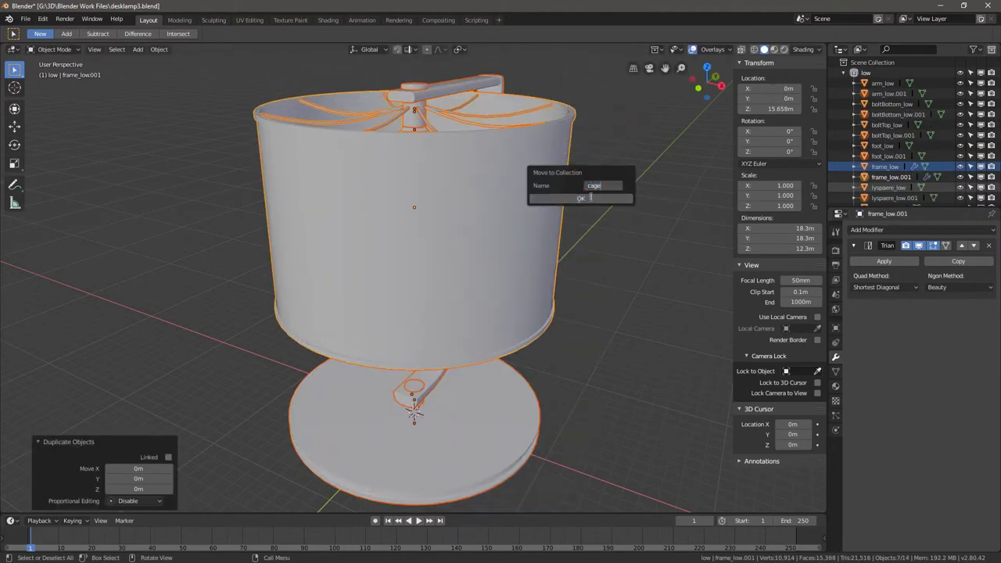
click(585, 198)
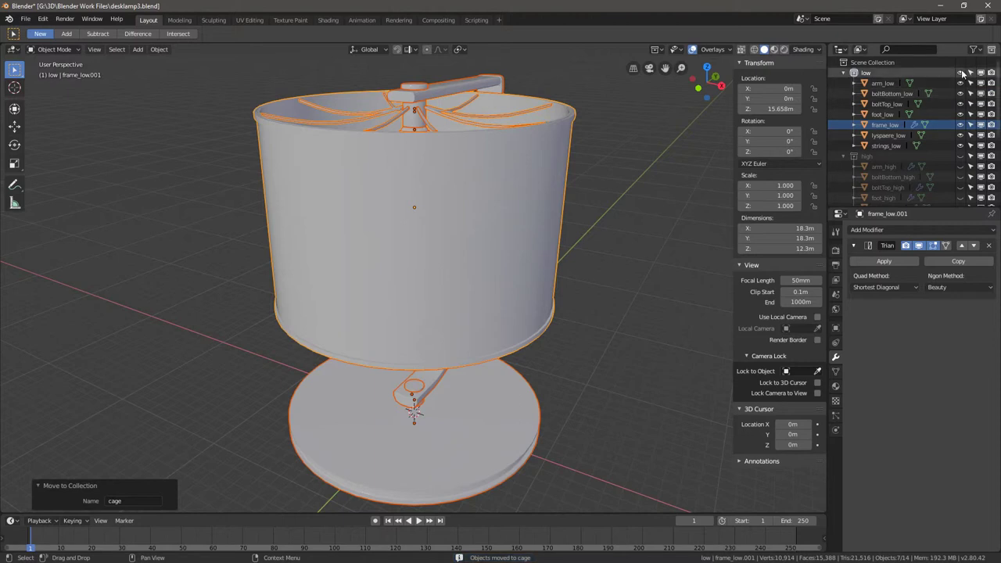
scroll(958, 149, down, 5)
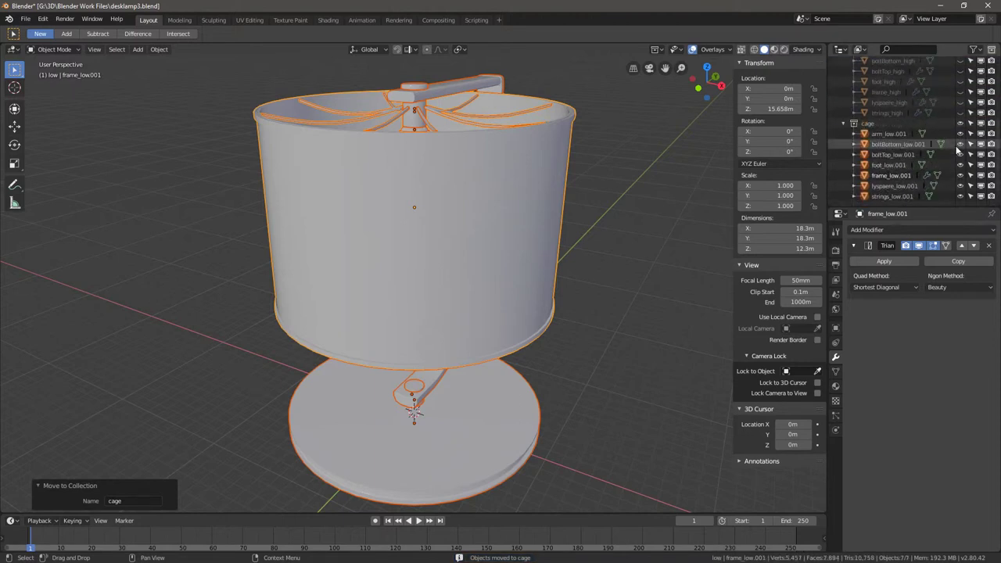
click(545, 173)
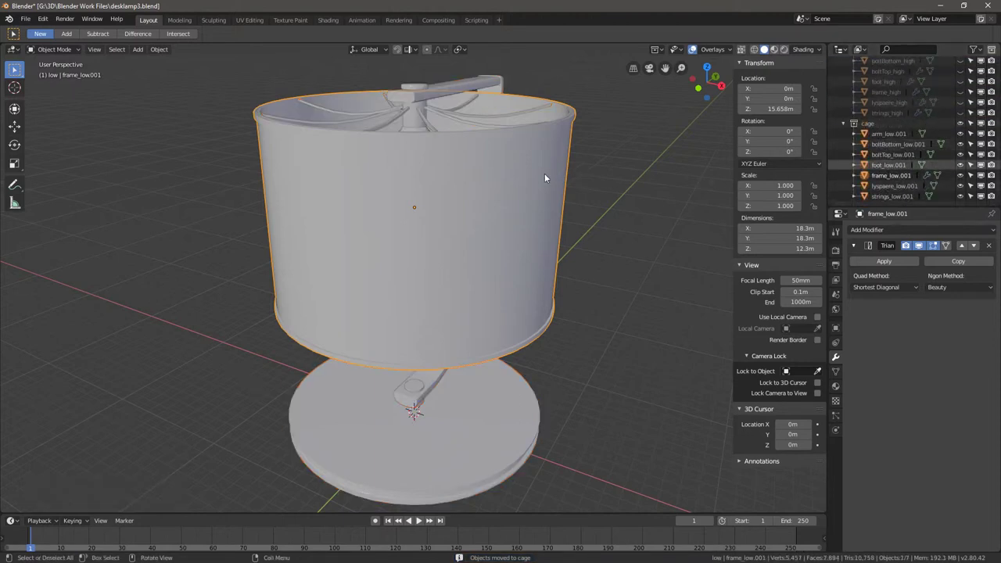
Apply the Triangulate modifier on frame_low.001 and inspect its mesh in Edit Mode
click(884, 261)
key(Tab)
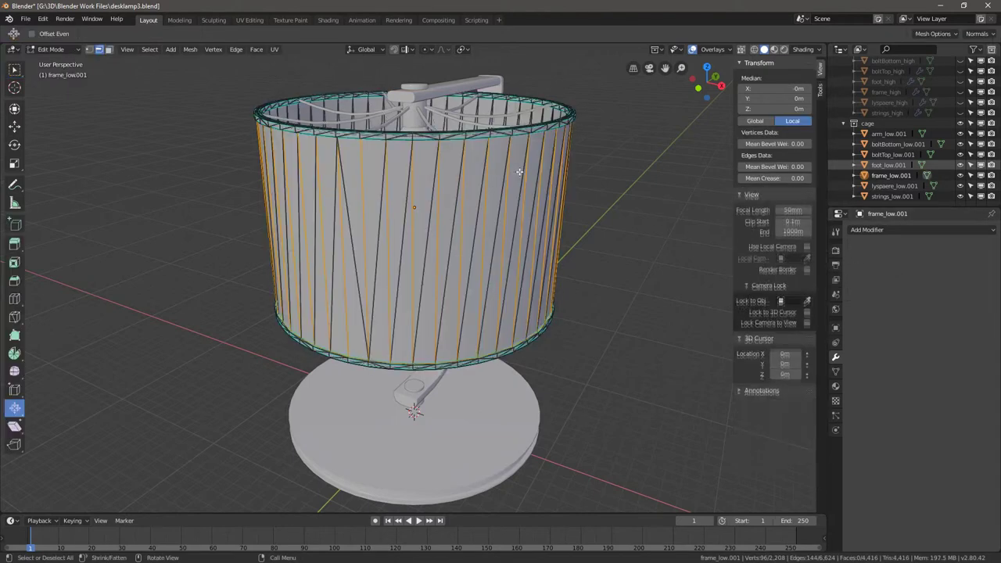
scroll(569, 163, up, 2)
key(alt+a)
key(a)
key(alt+a)
middle_drag(567, 163, 584, 168)
key(Tab)
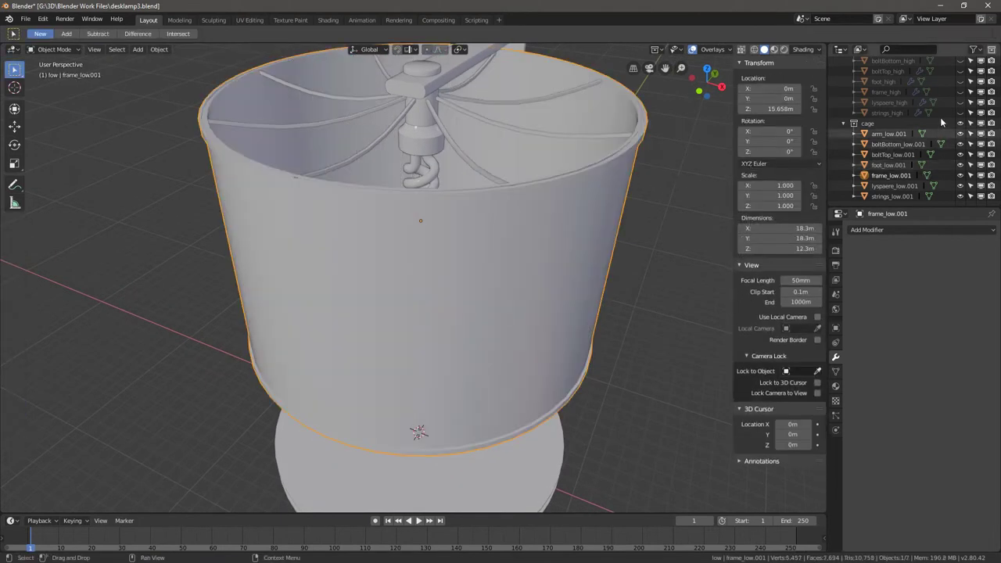
Show the high collection and isolate the lampshade objects with Shift+H
scroll(945, 115, up, 2)
click(960, 82)
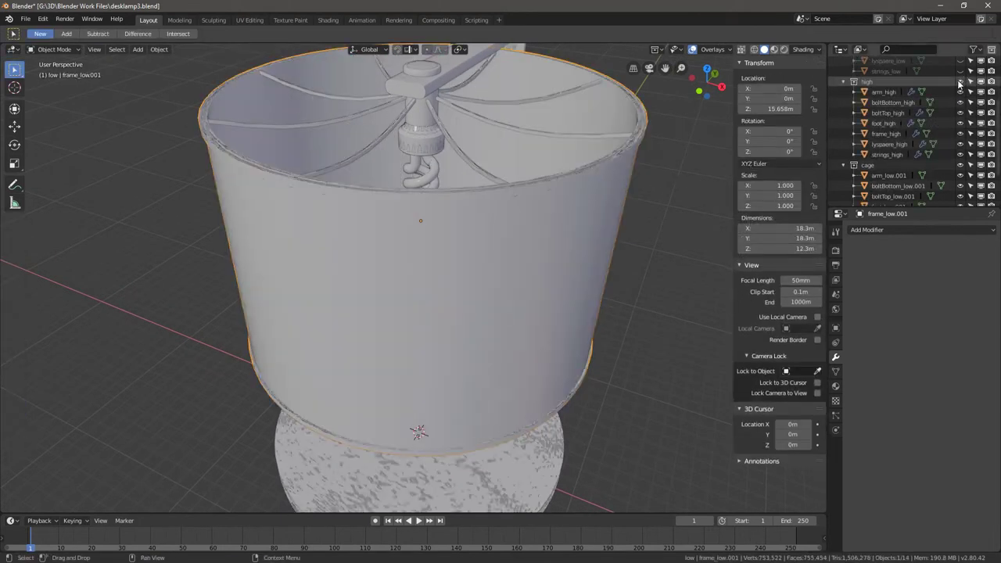
scroll(654, 144, up, 5)
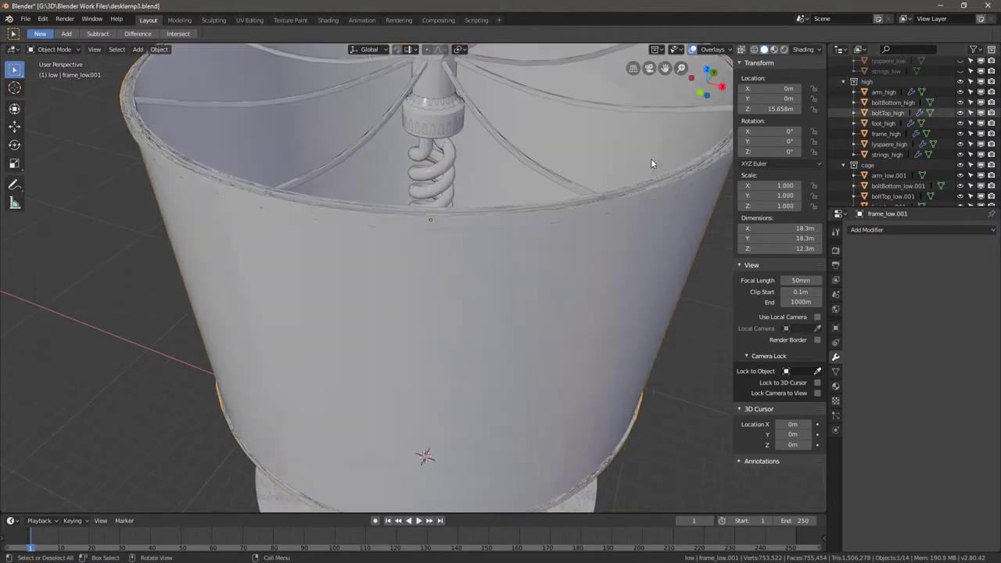
shift+click(704, 209)
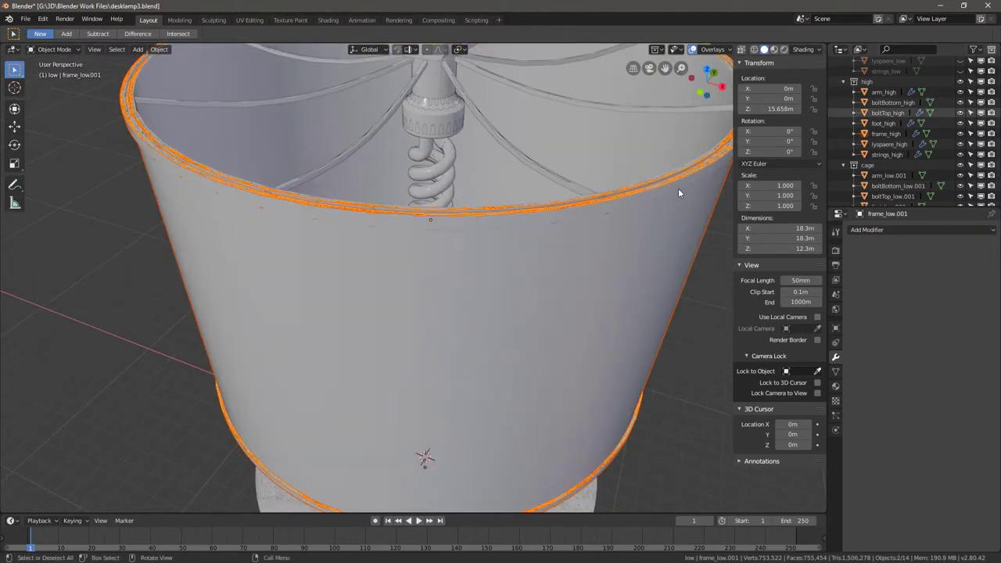
key(alt+a)
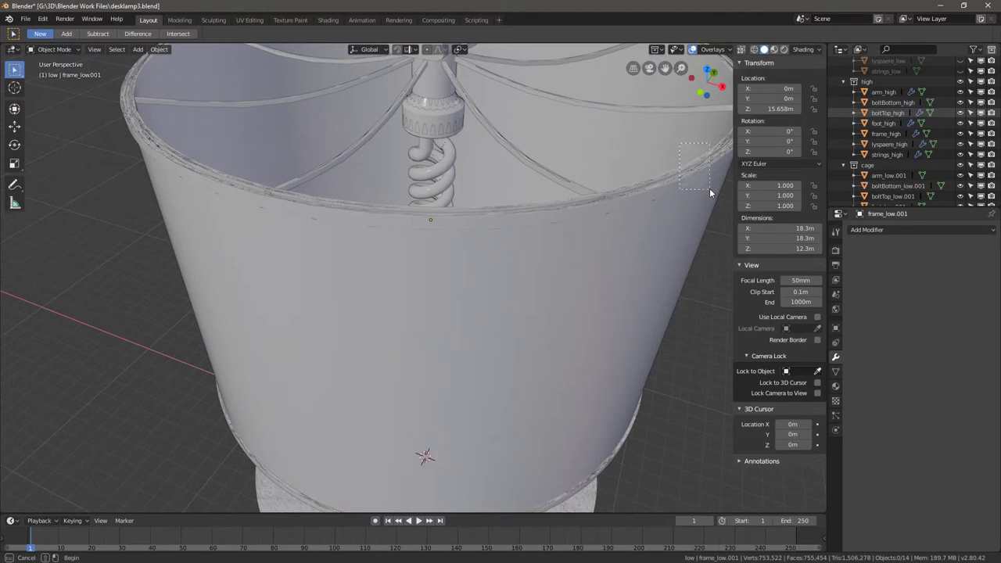
drag(710, 190, 710, 192)
key(shift)
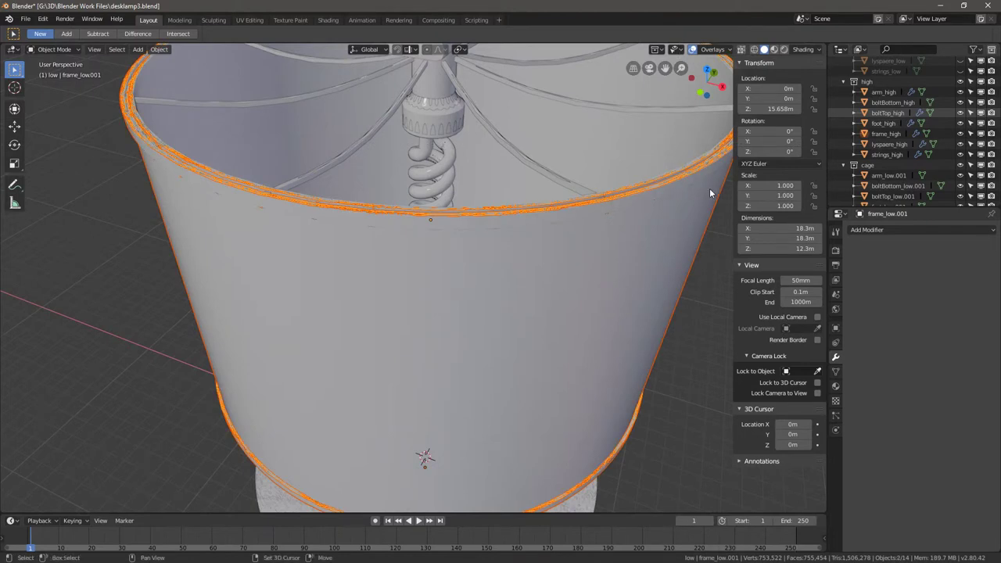
key(shift+h)
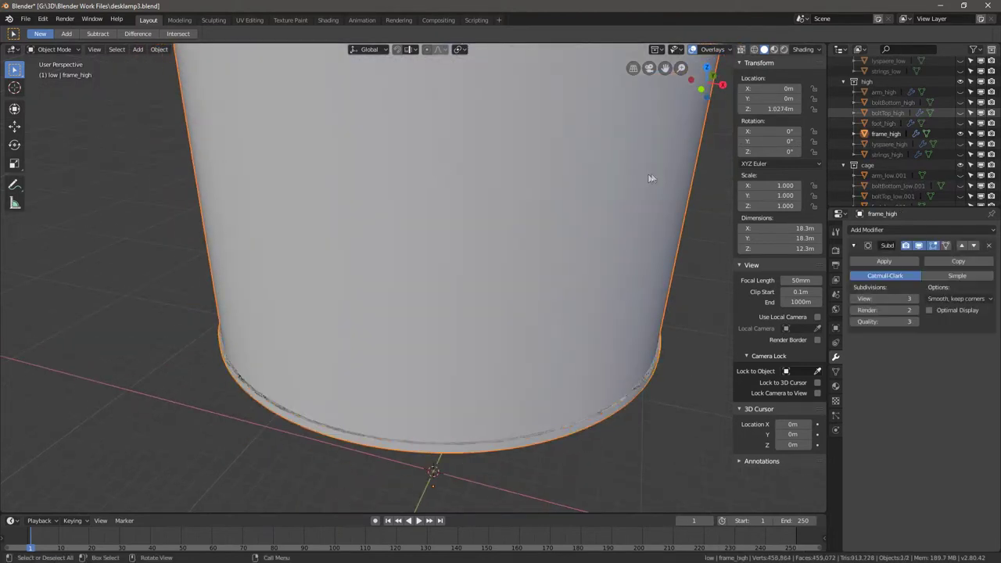
scroll(900, 141, down, 2)
Frame frame_low.001 and select its whole mesh in Edit Mode
click(892, 175)
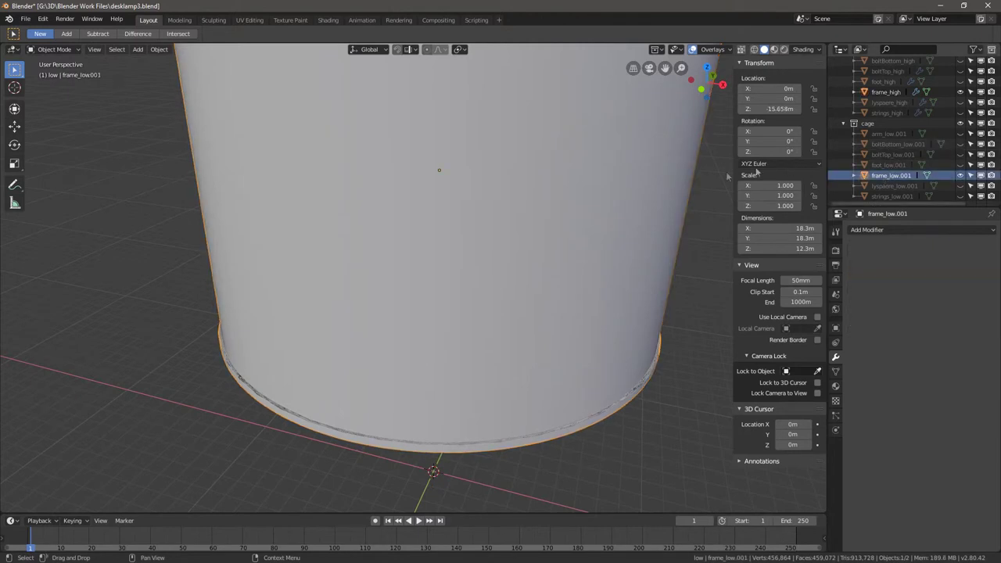
key(KP_Decimal)
key(Tab)
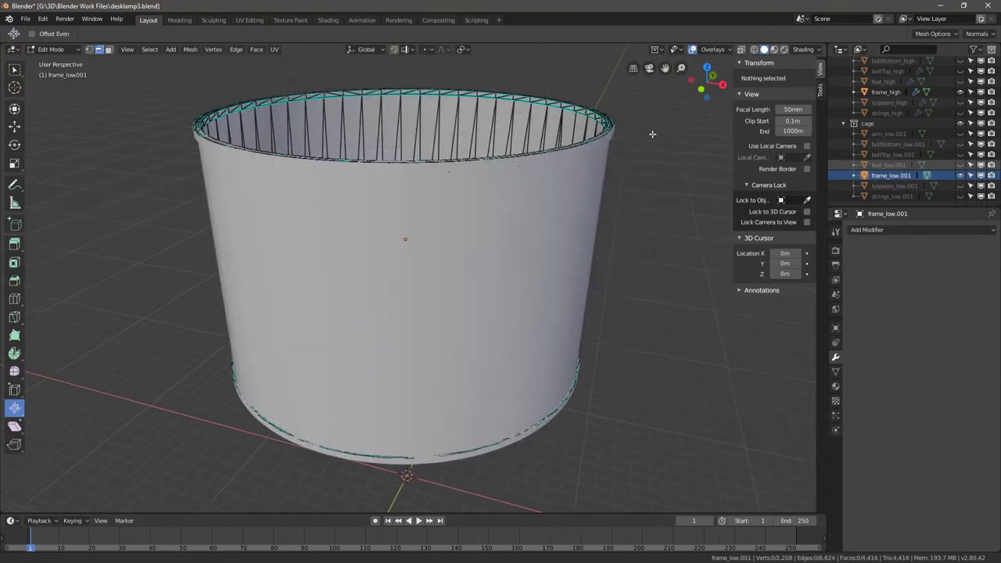
key(a)
scroll(648, 139, up, 6)
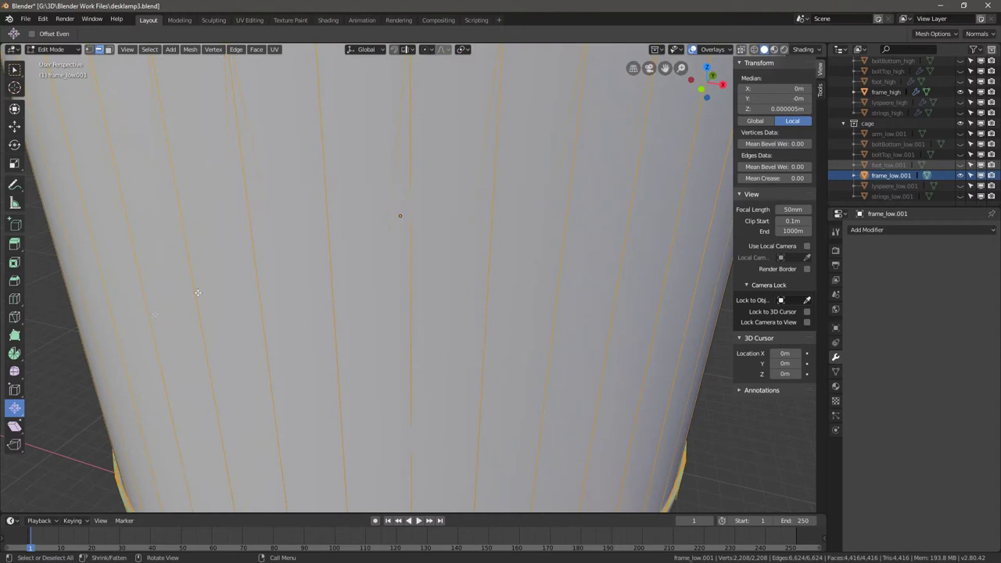
Inflate the mesh along its normals with Shrink/Fatten, offset 0.032
drag(16, 415, 69, 415)
middle_drag(463, 224, 385, 313)
scroll(385, 313, up, 2)
scroll(537, 279, up, 3)
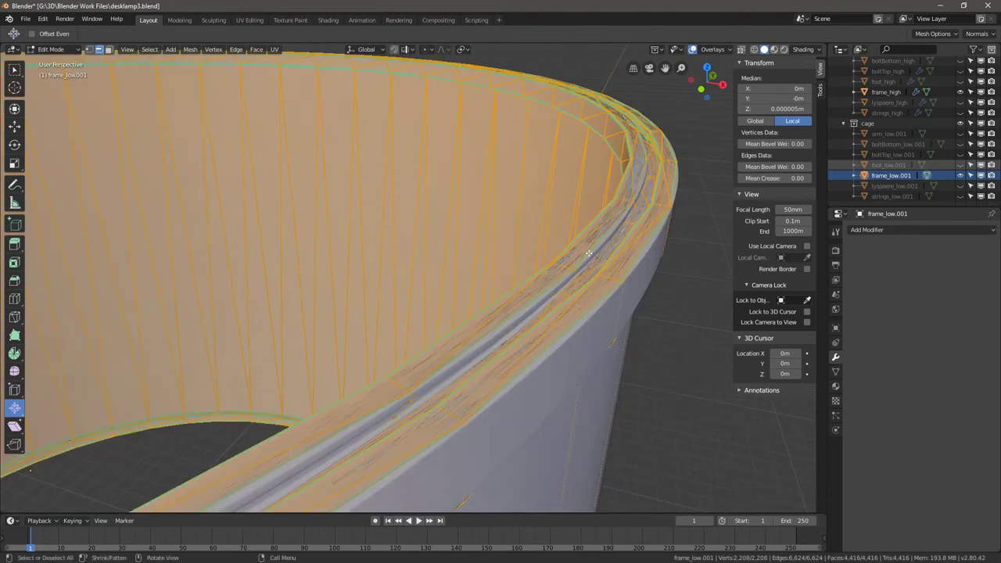
key(alt+a)
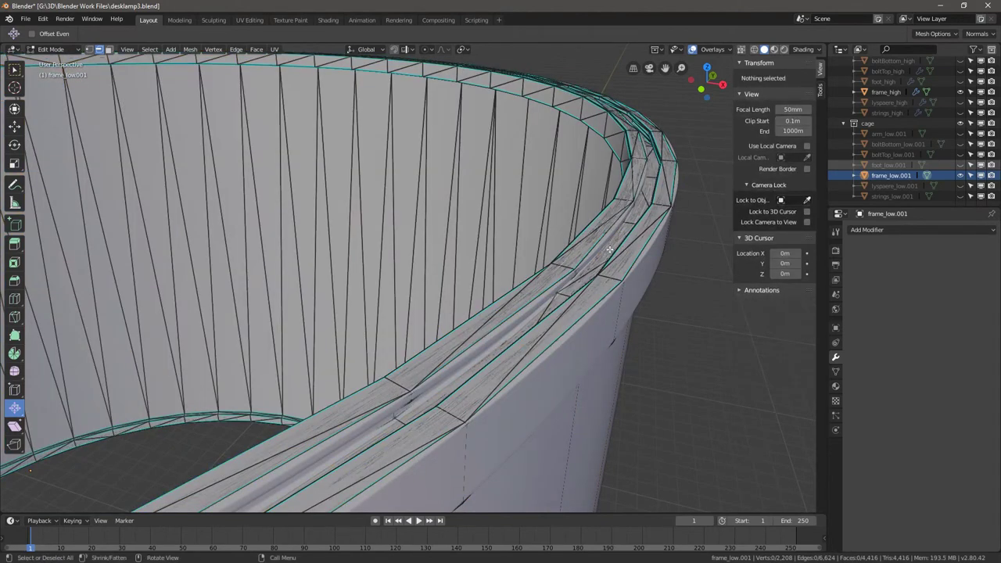
key(a)
drag(599, 253, 577, 264)
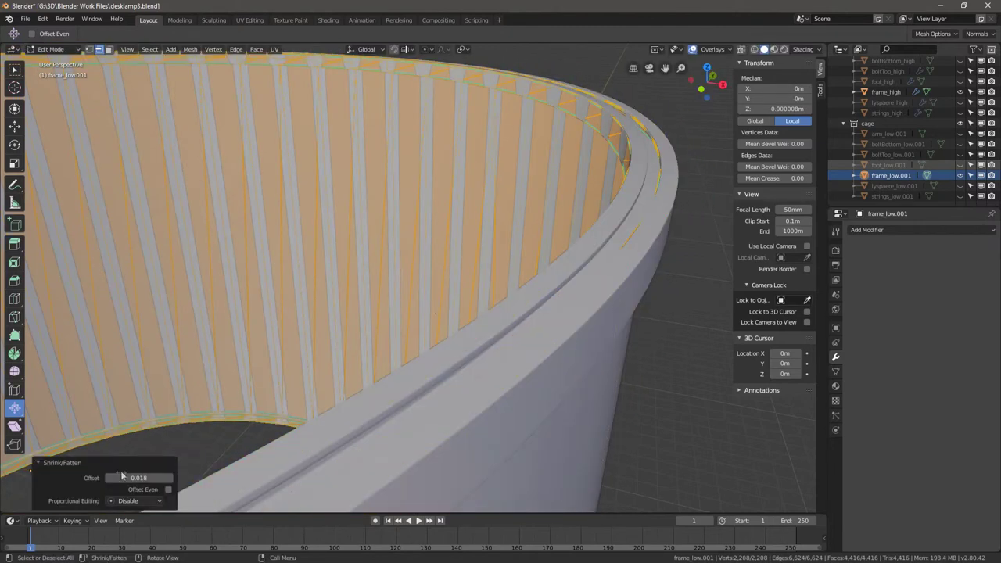
drag(120, 477, 109, 477)
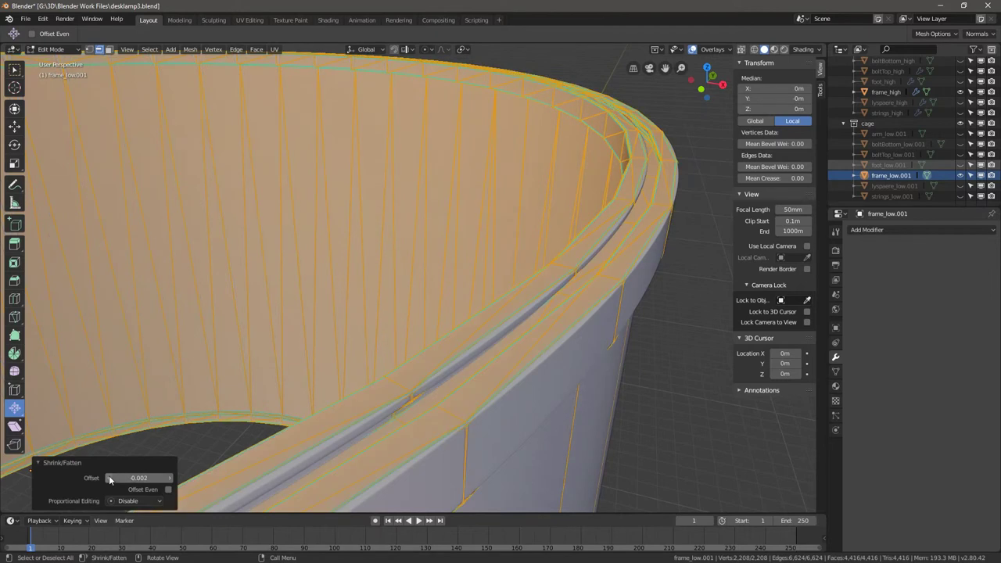
ctrl+scroll(109, 475, up, 2)
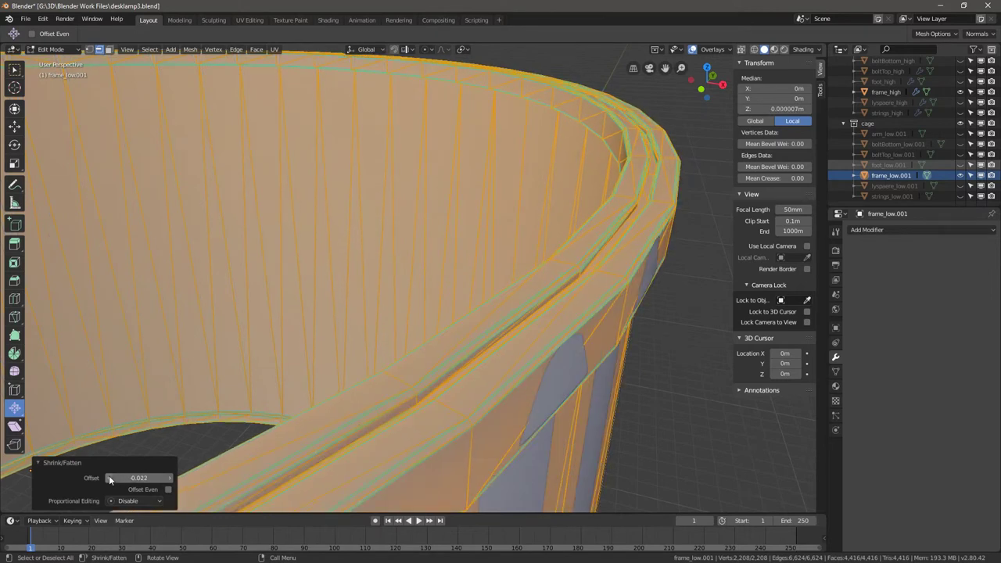
ctrl+scroll(108, 476, up, 1)
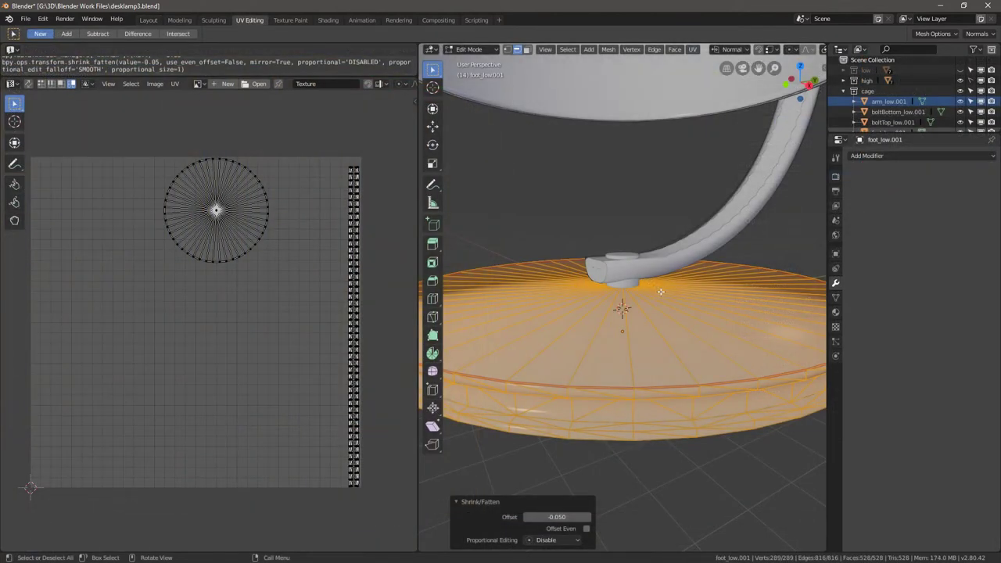
Circle-select the top cap faces of the foot_low.001 disc in face mode
key(alt+a)
key(3)
key(c)
drag(611, 291, 633, 290)
right_click(642, 291)
scroll(641, 291, down, 4)
middle_drag(641, 291, 633, 262)
scroll(635, 270, up, 8)
scroll(637, 278, down, 3)
Extrude the top faces -0.0156 m along their normal
key(e)
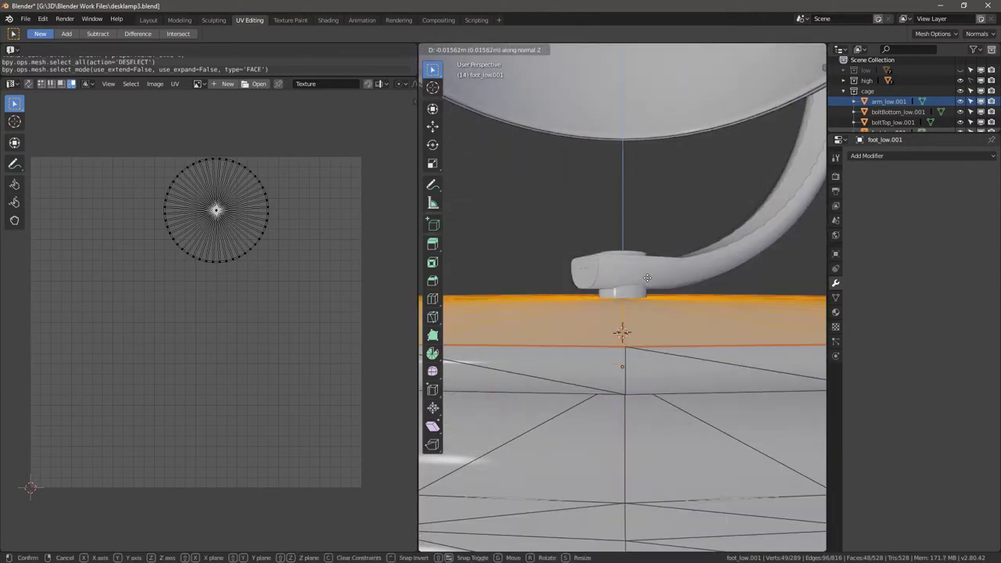
click(646, 280)
mouse_move(646, 280)
middle_down()
mouse_move(644, 302)
mouse_move(645, 275)
middle_up()
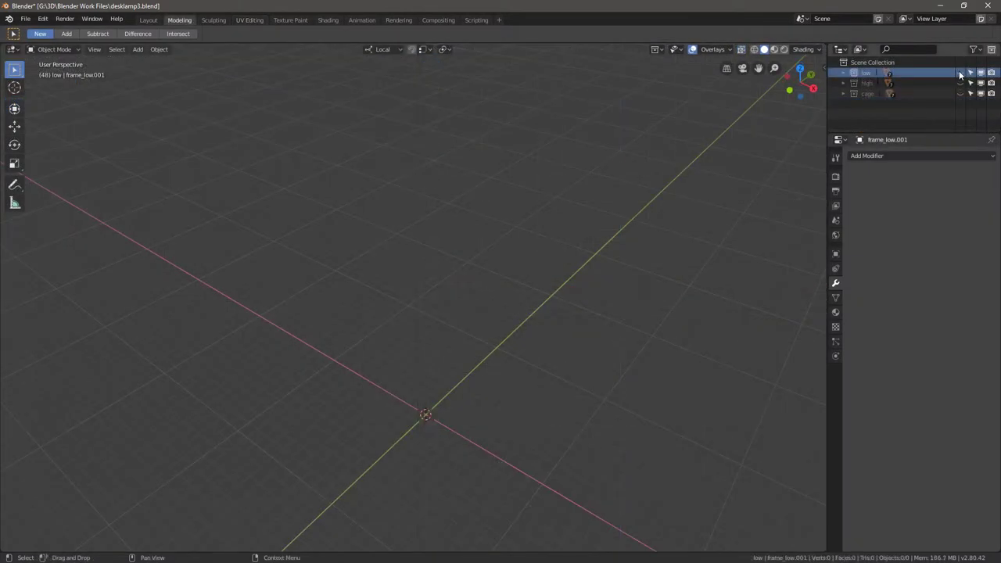
Toggle the low, high and cage collections' visibility, leaving only low shown
click(961, 73)
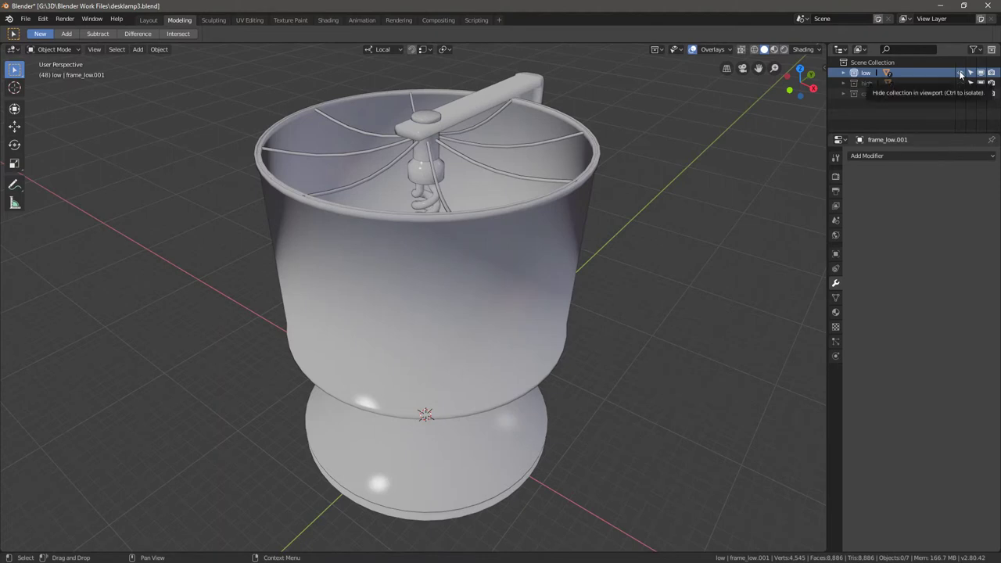
click(961, 83)
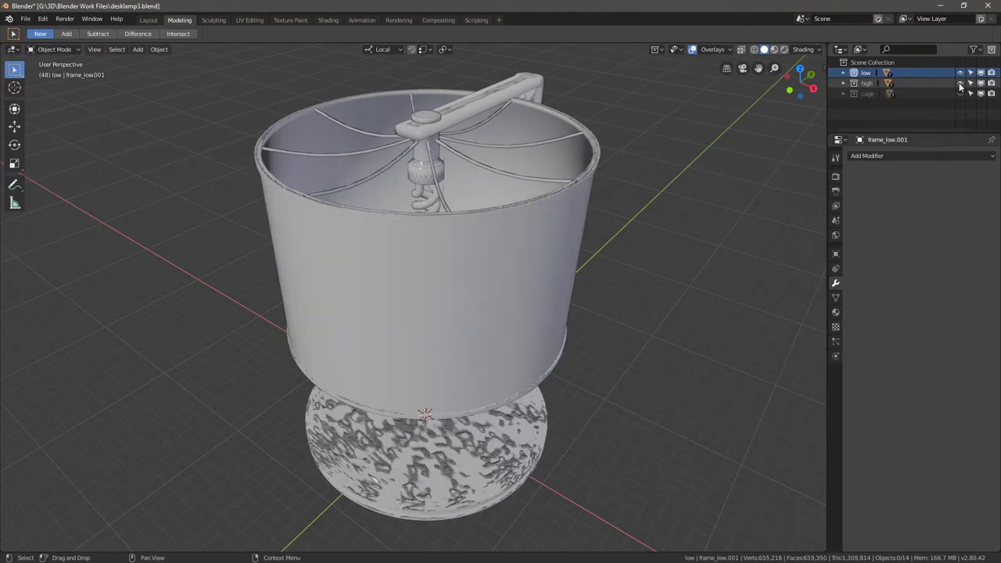
click(961, 94)
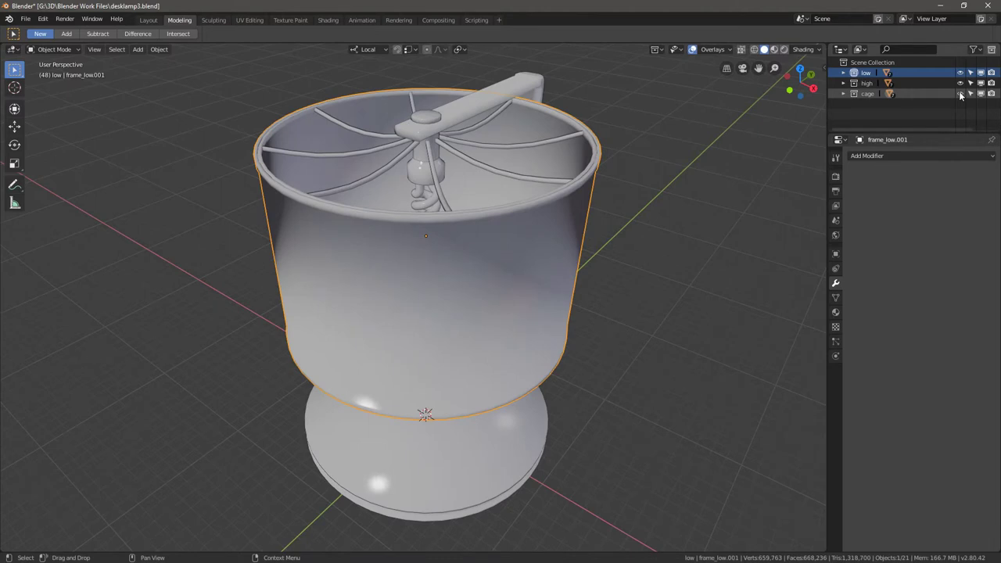
ctrl+click(960, 94)
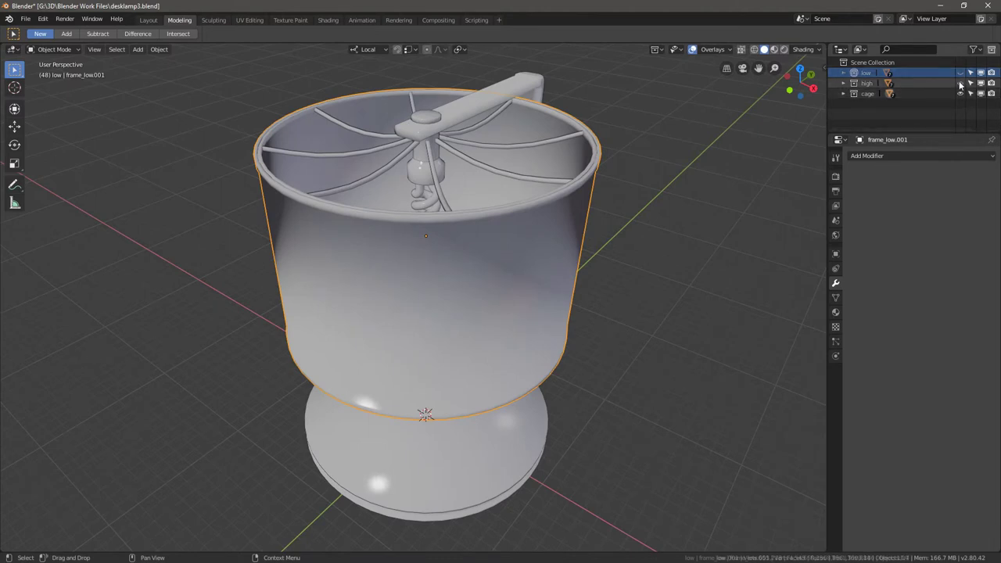
click(961, 94)
click(960, 73)
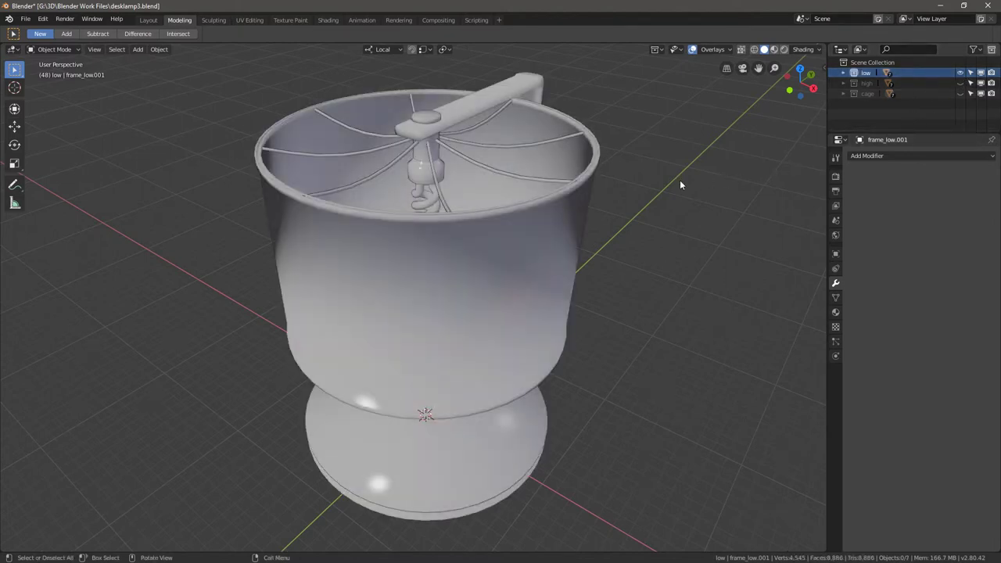
Select all low lamp parts and bring up the File > Export format list
key(a)
click(26, 18)
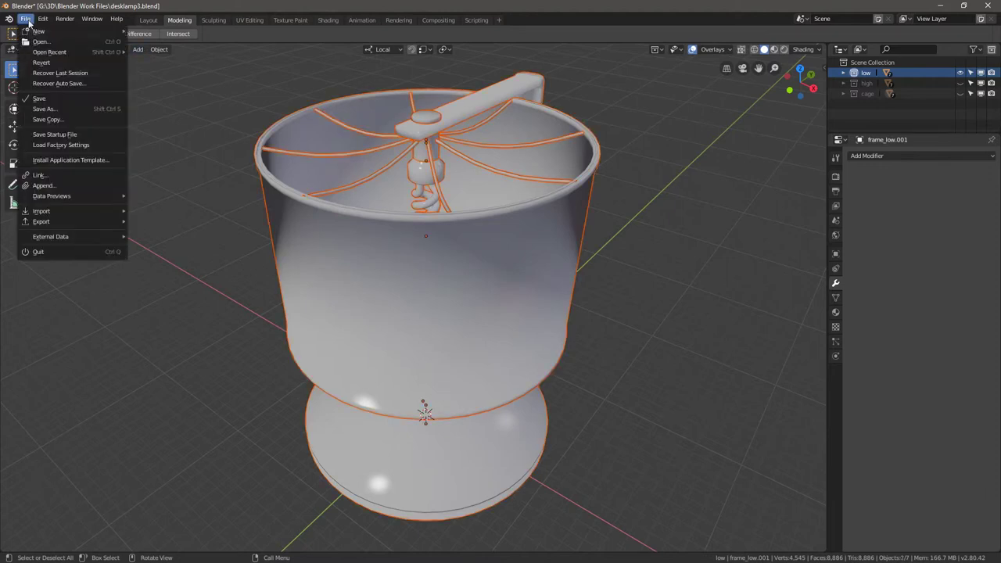
mouse_move(52, 220)
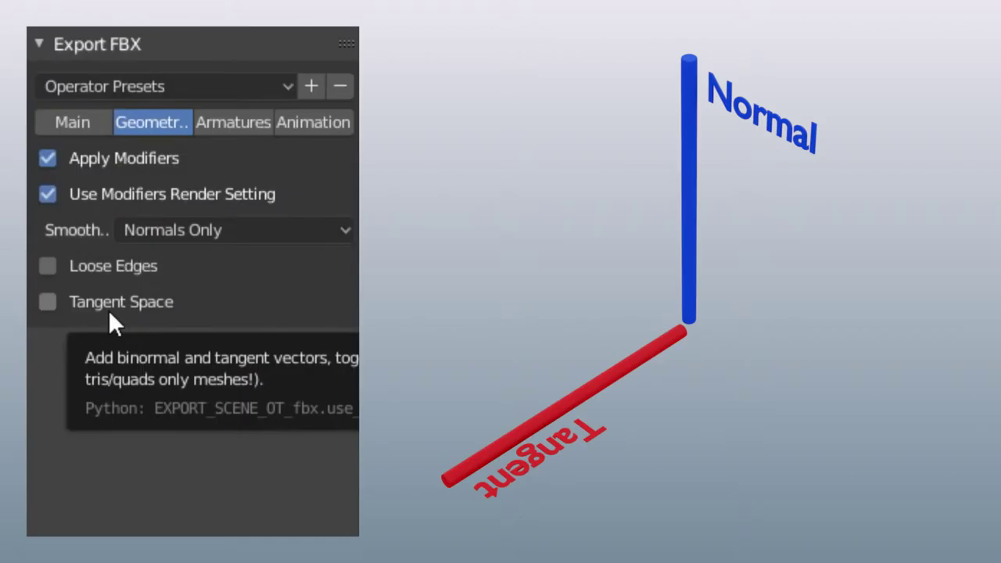
Enable Tangent Space in the FBX export Geometry settings
click(109, 316)
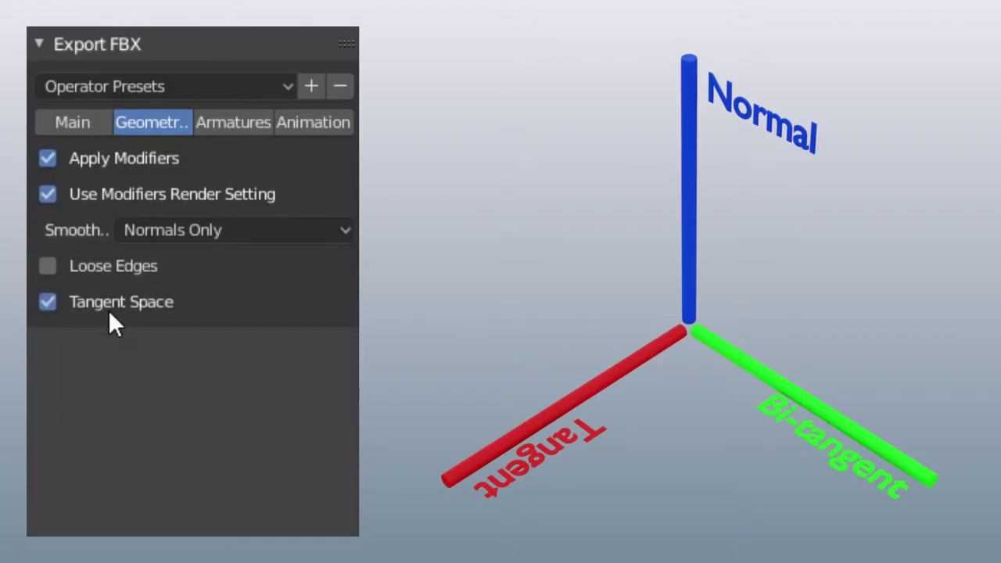
click(110, 316)
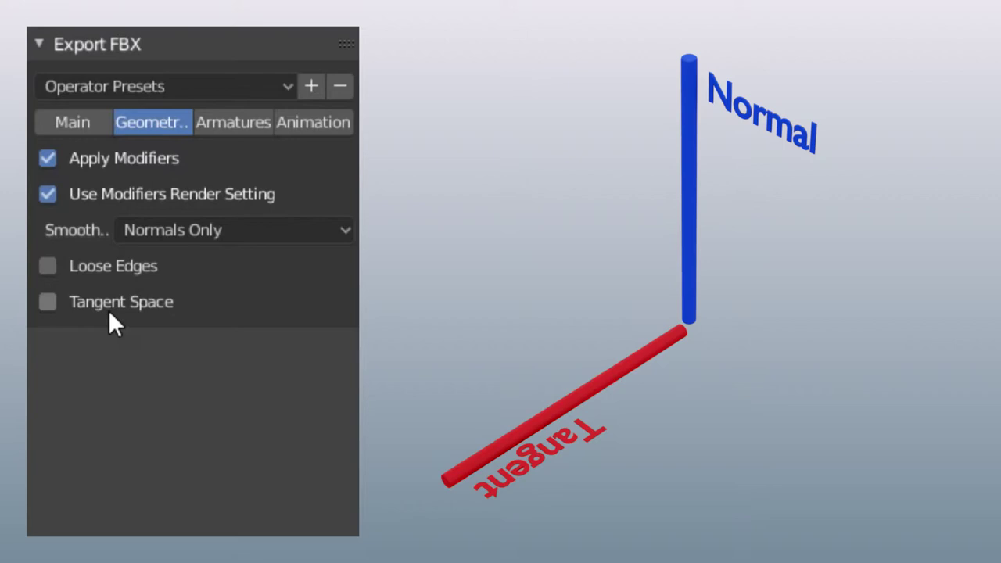
click(109, 316)
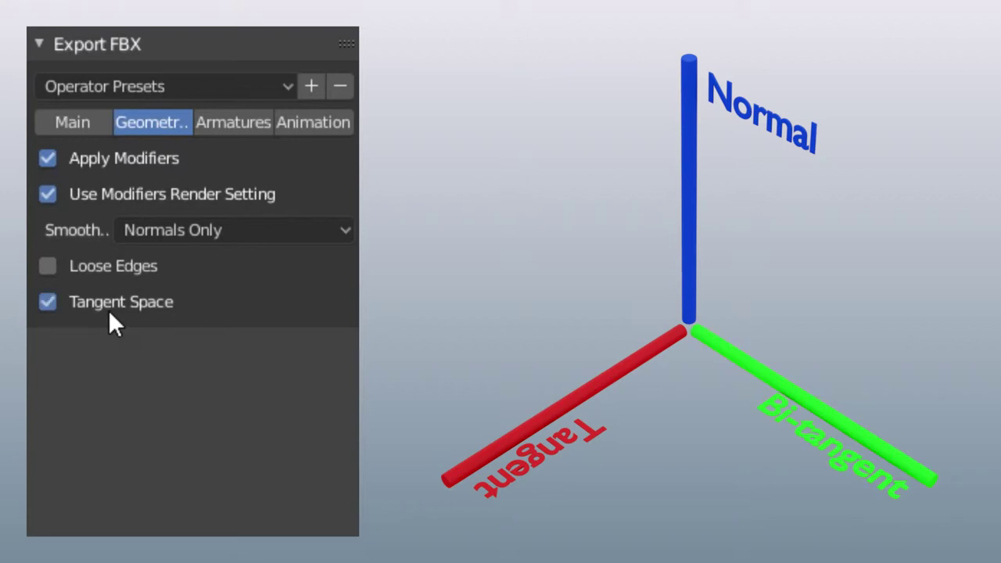